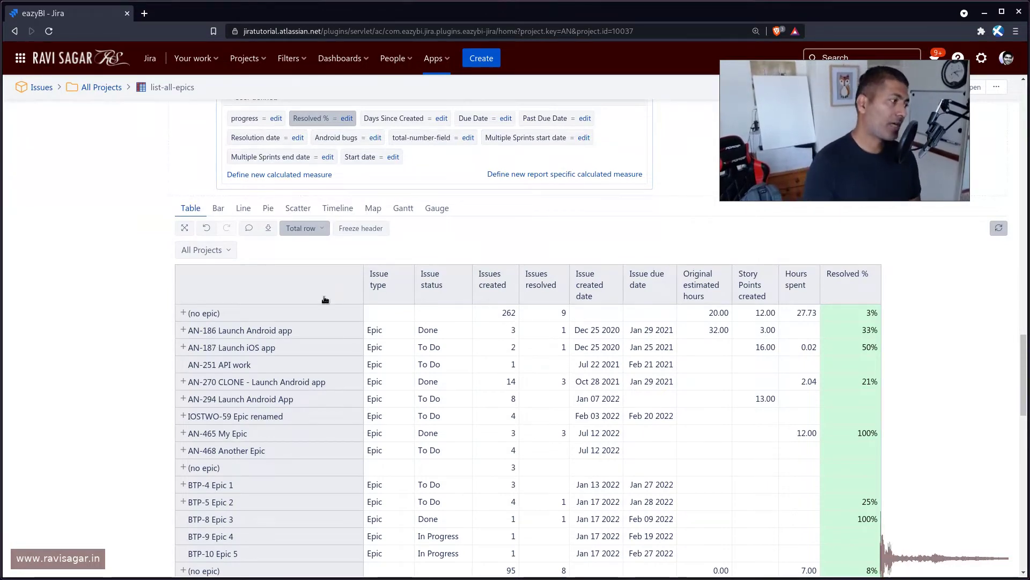
Inspect the row header options and the AN-186 epic row options, then close both.
{"action": "left_click", "coordinate": [285, 292]}
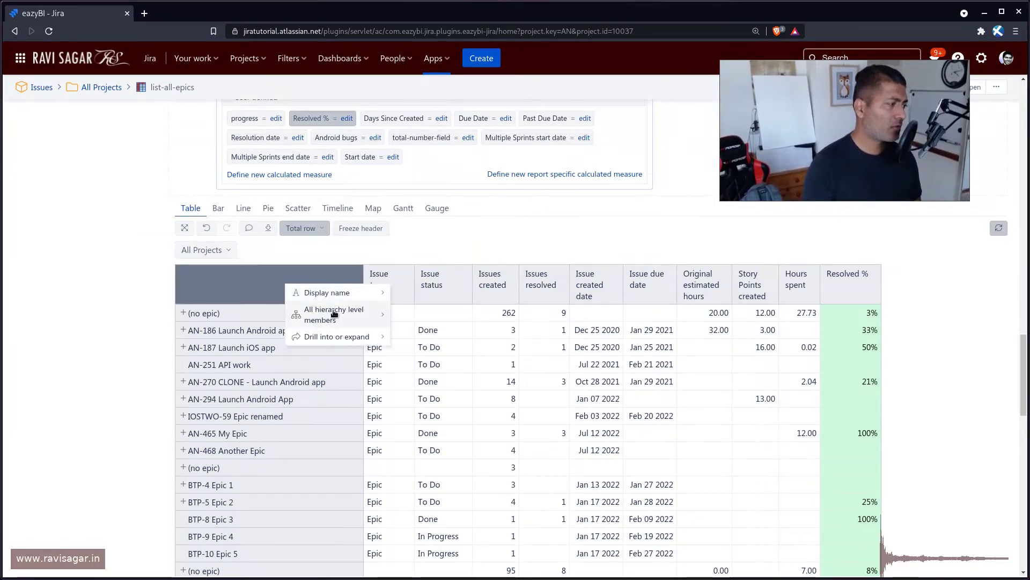
{"action": "mouse_move", "coordinate": [338, 314]}
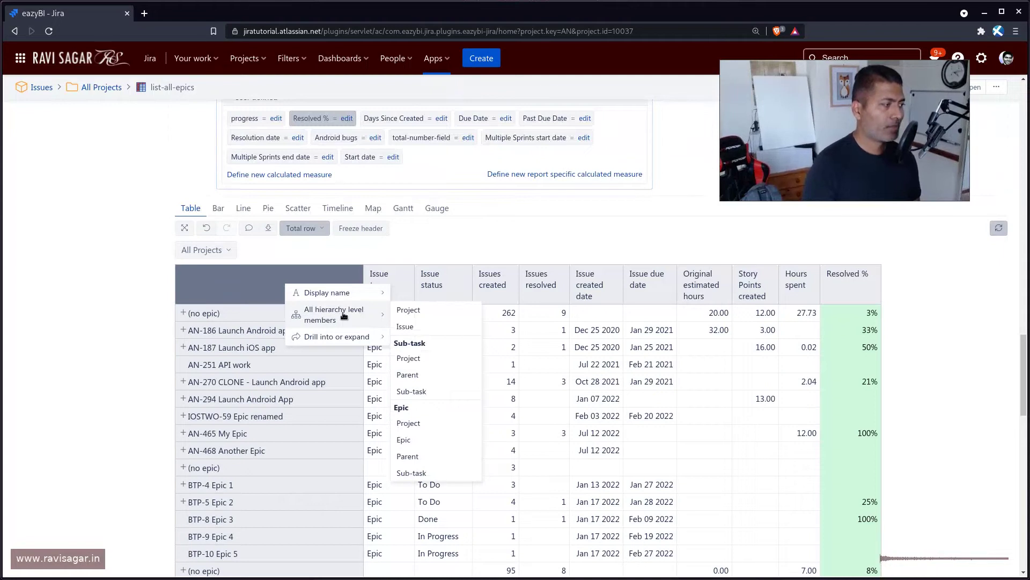
{"action": "mouse_move", "coordinate": [350, 297]}
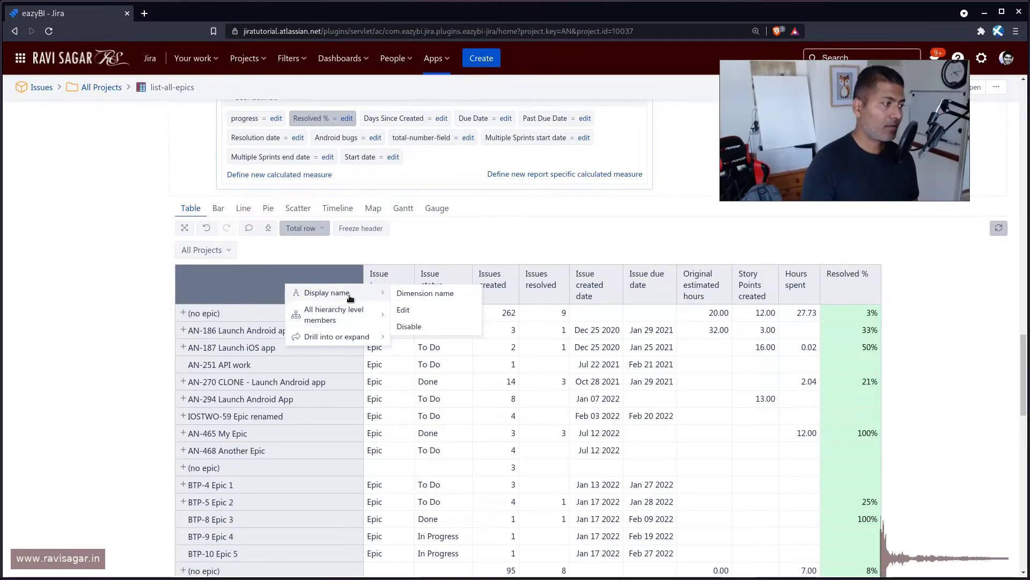
{"action": "left_click", "coordinate": [120, 299]}
{"action": "right_click", "coordinate": [264, 332]}
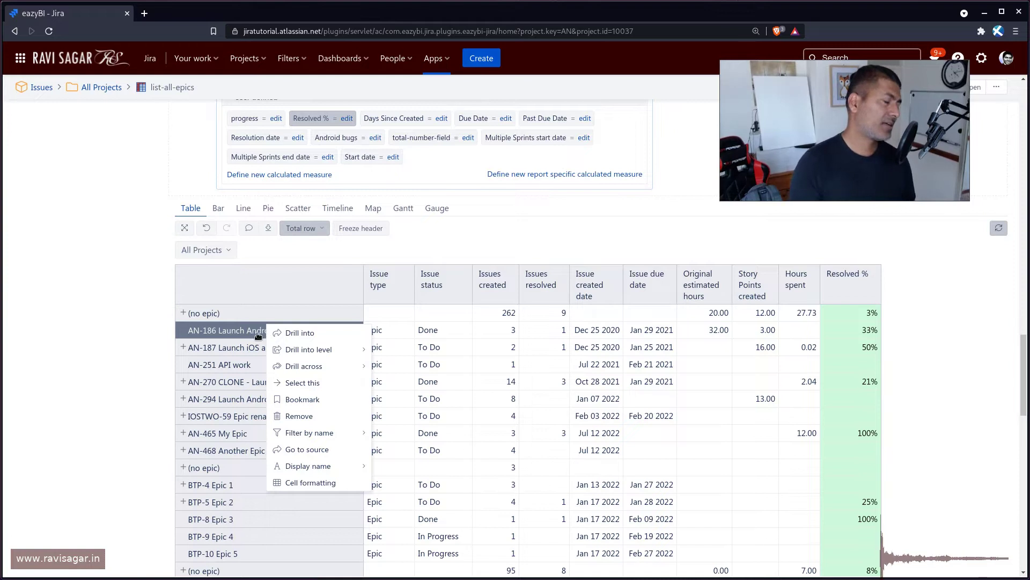
{"action": "left_click", "coordinate": [129, 329]}
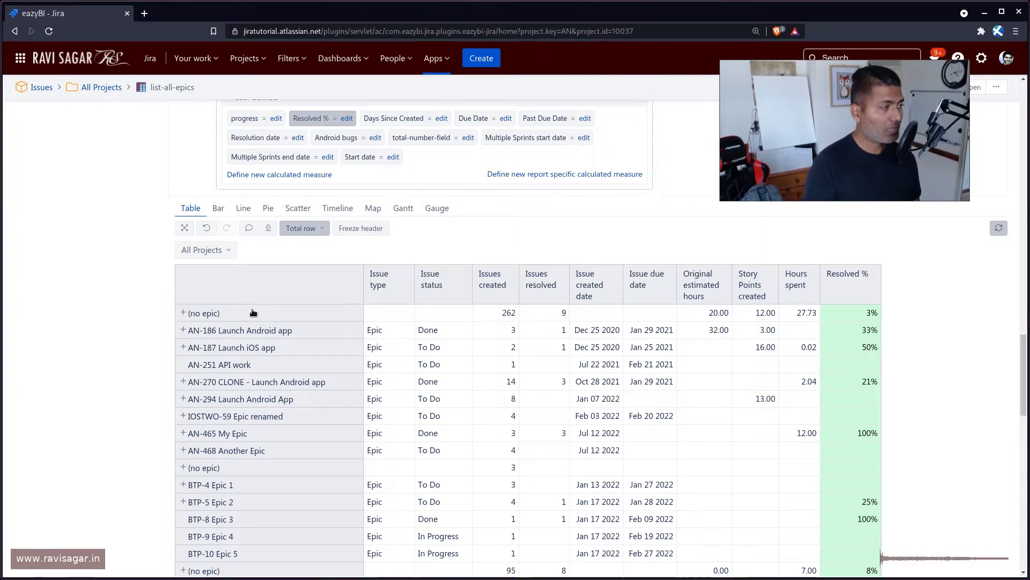
Create a calculated measure named Issue Key with the formula [Issue].
{"action": "scroll", "coordinate": [299, 298], "scroll_direction": "up", "scroll_amount": 1}
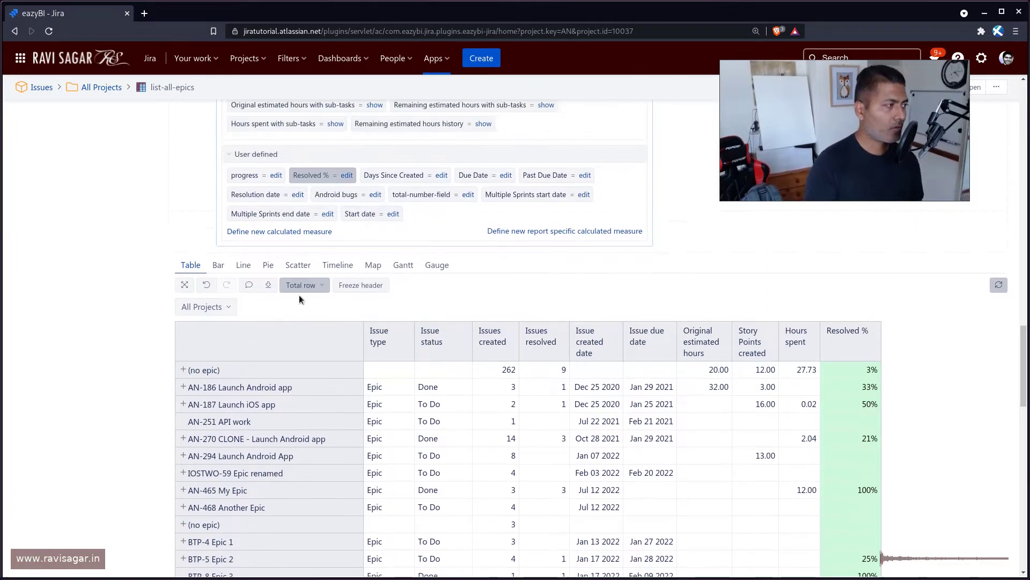
{"action": "left_click", "coordinate": [257, 232]}
{"action": "type", "text": "Issue"}
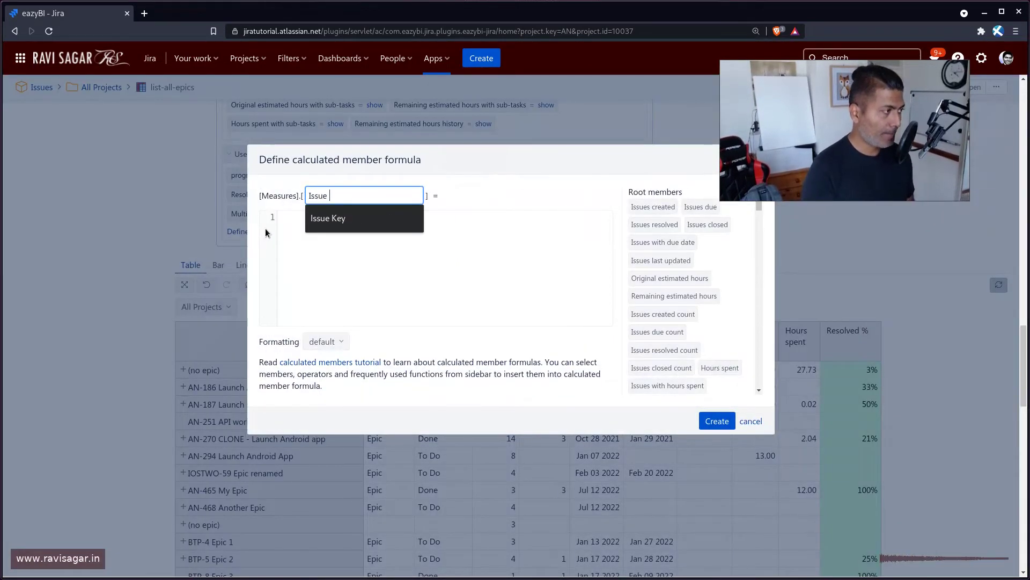
{"action": "key", "text": "Down"}
{"action": "key", "text": "Return"}
{"action": "left_click", "coordinate": [323, 245]}
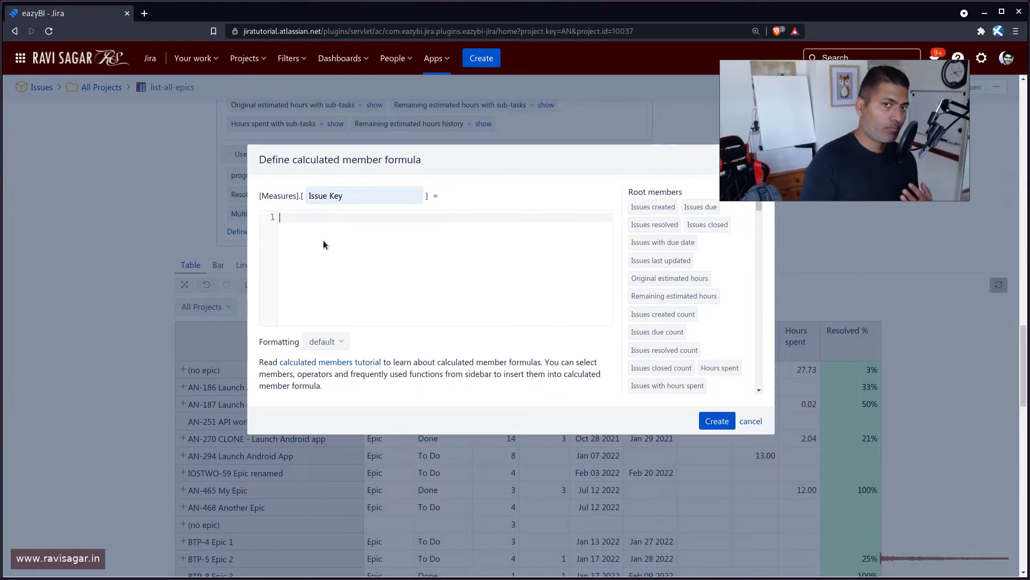
{"action": "type", "text": "["}
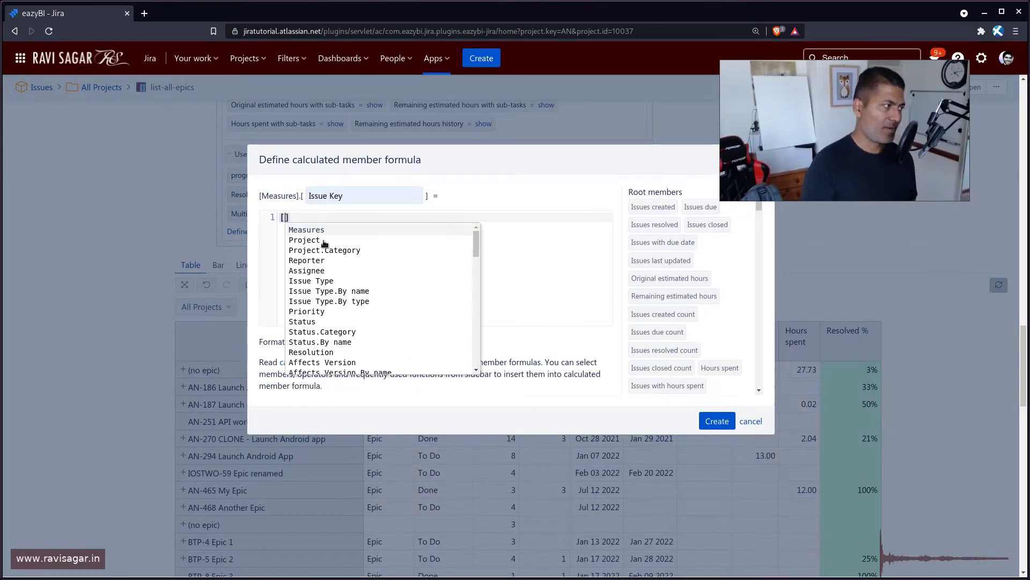
{"action": "type", "text": "I"}
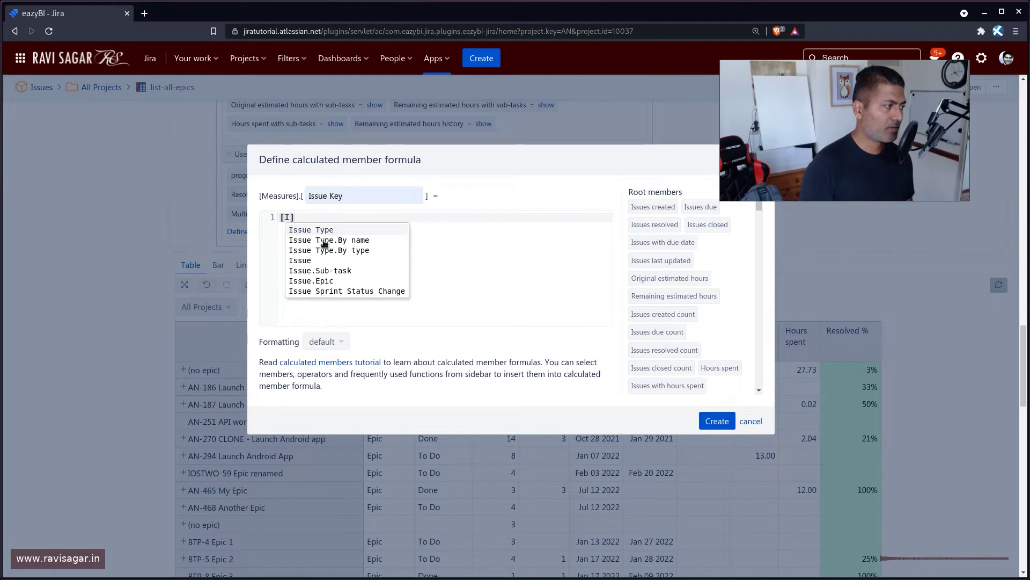
{"action": "type", "text": "ssue"}
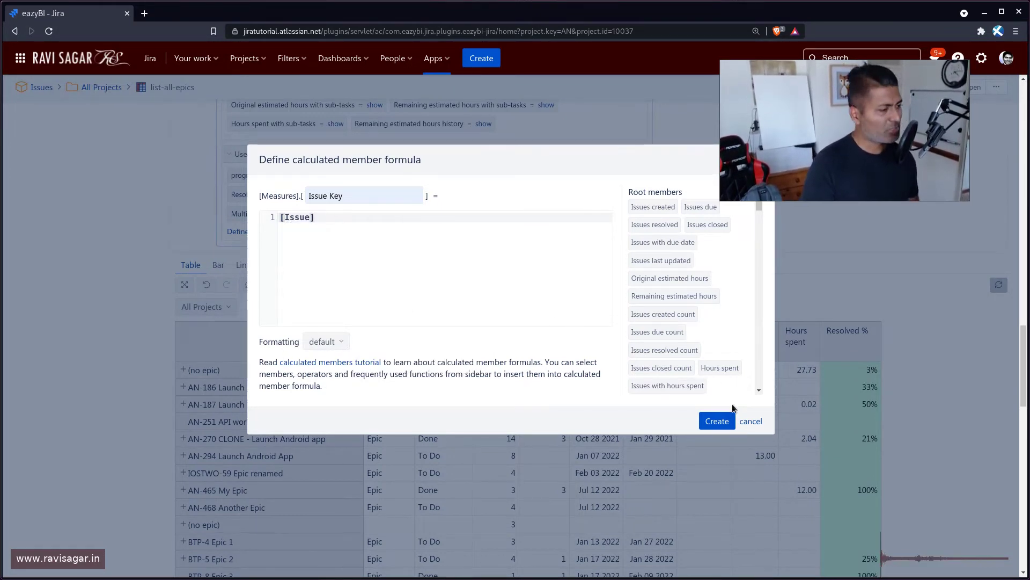
{"action": "left_click", "coordinate": [723, 427]}
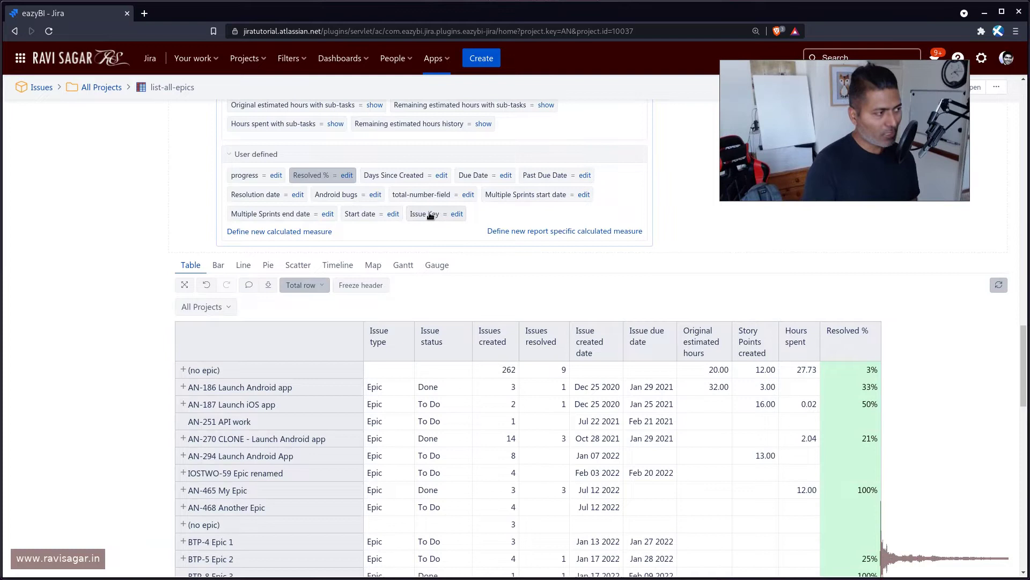
Add the Issue Key column to the table and change its formula to [Issue].Name.
{"action": "left_click", "coordinate": [430, 214]}
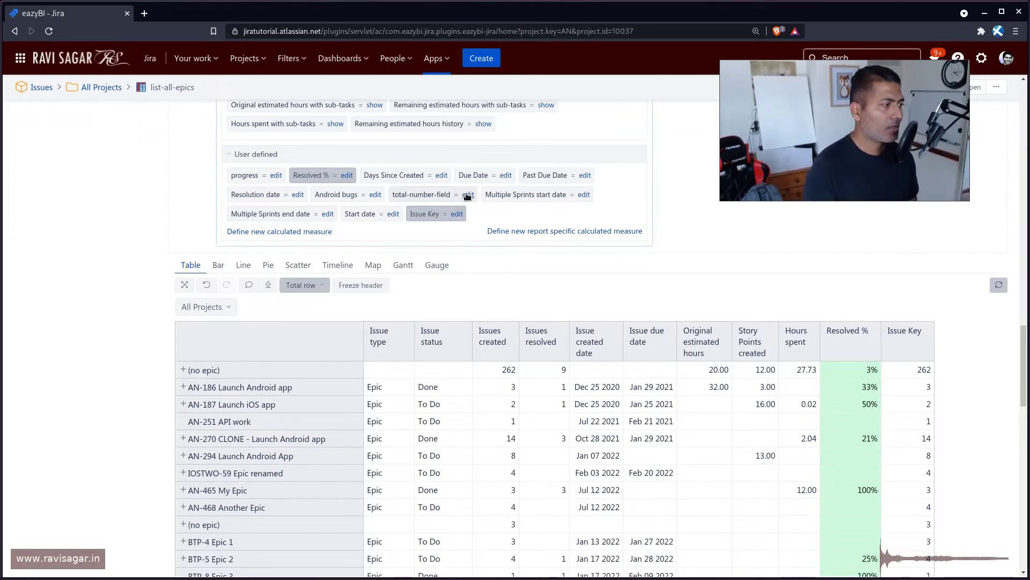
{"action": "left_click", "coordinate": [457, 214]}
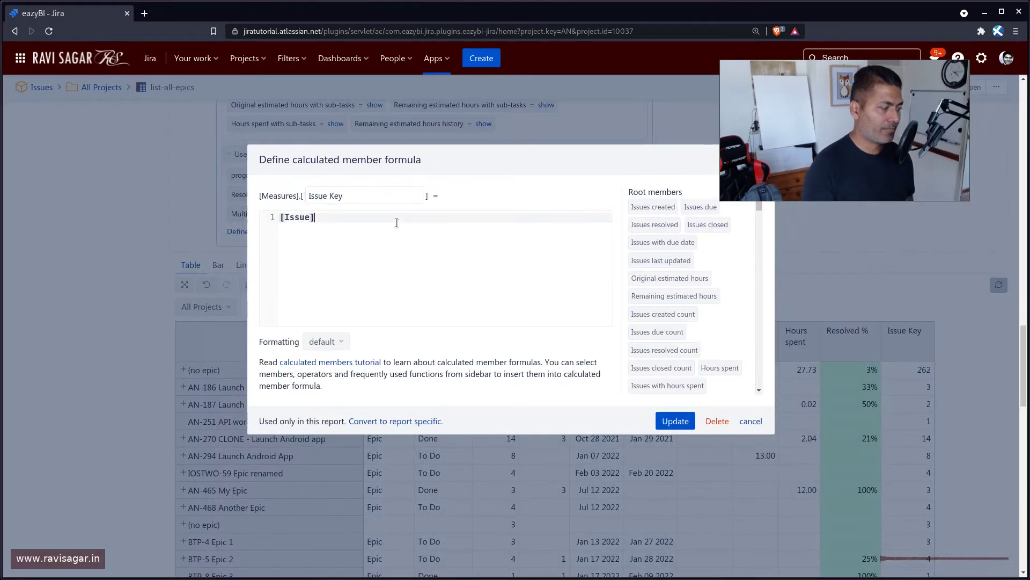
{"action": "type", "text": ".Name"}
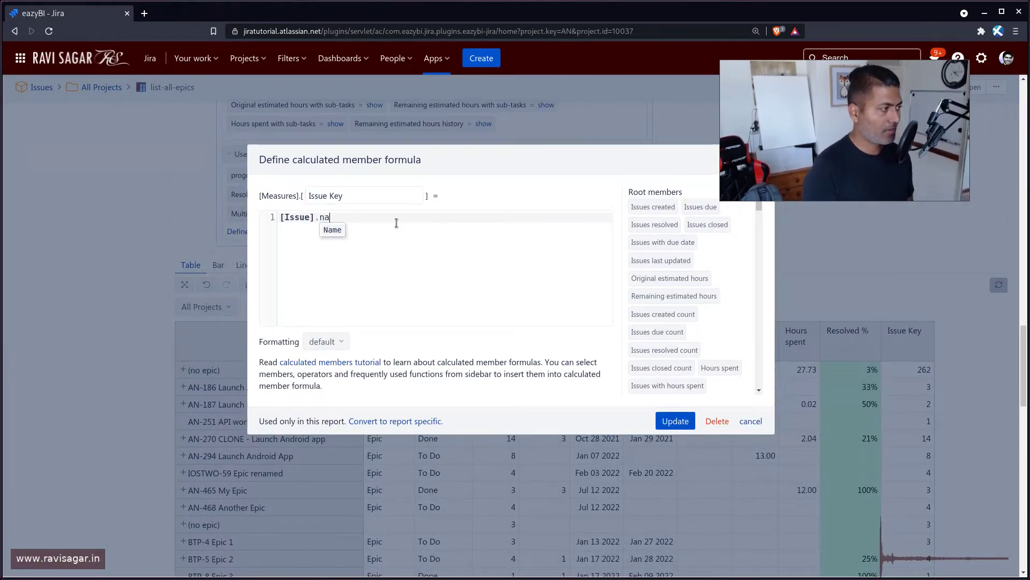
{"action": "left_click", "coordinate": [674, 423]}
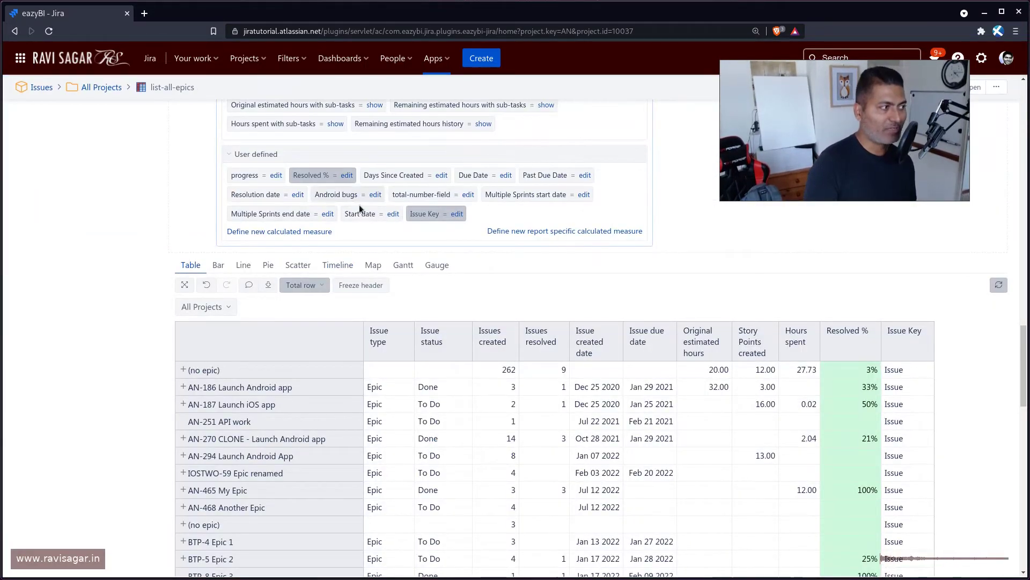
Replace Name with CurrentHierarchyMember so the formula reads [Issue].CurrentHierarchyMember.
{"action": "left_click", "coordinate": [457, 214]}
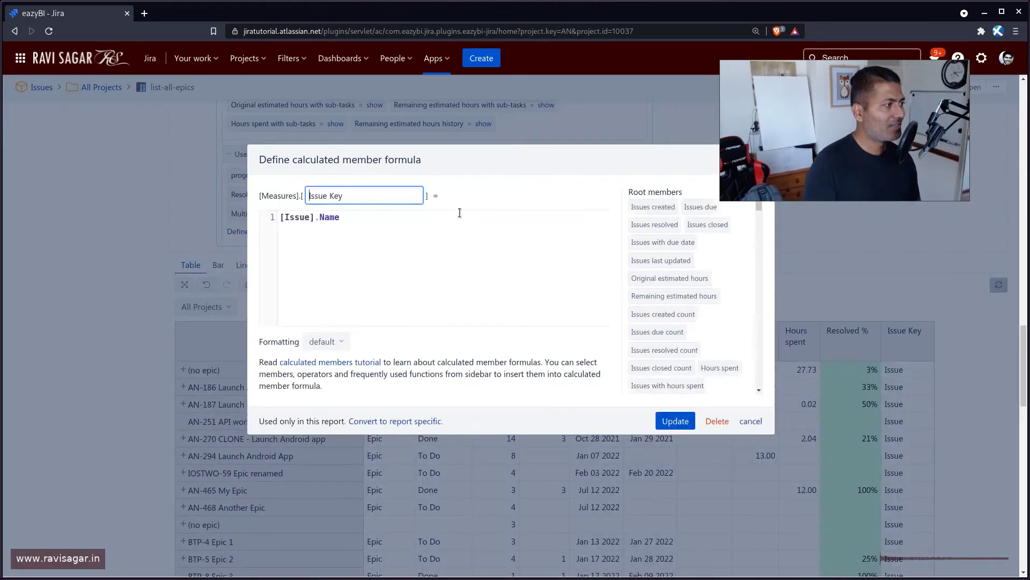
{"action": "double_click", "coordinate": [378, 216]}
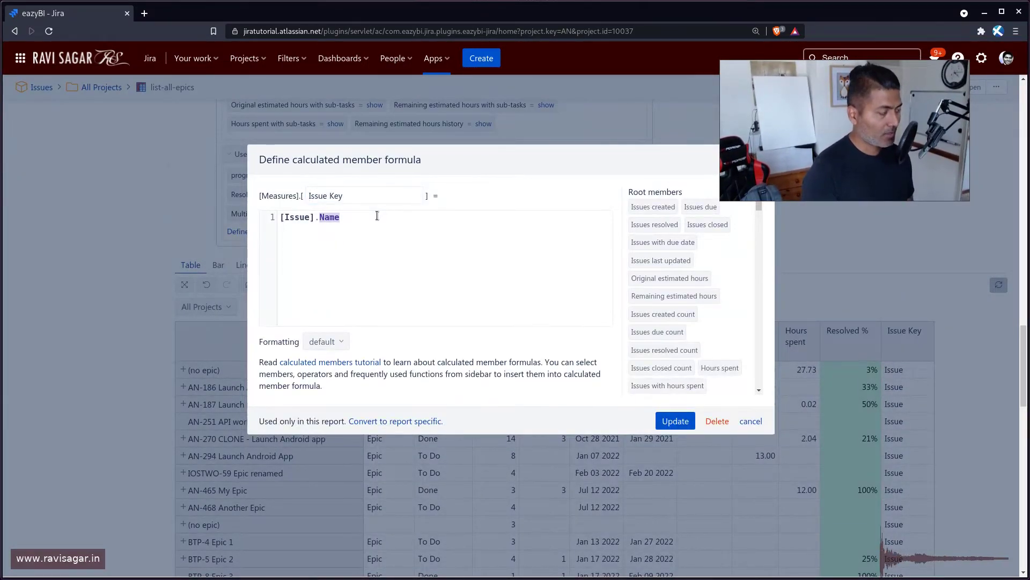
{"action": "type", "text": "cu"}
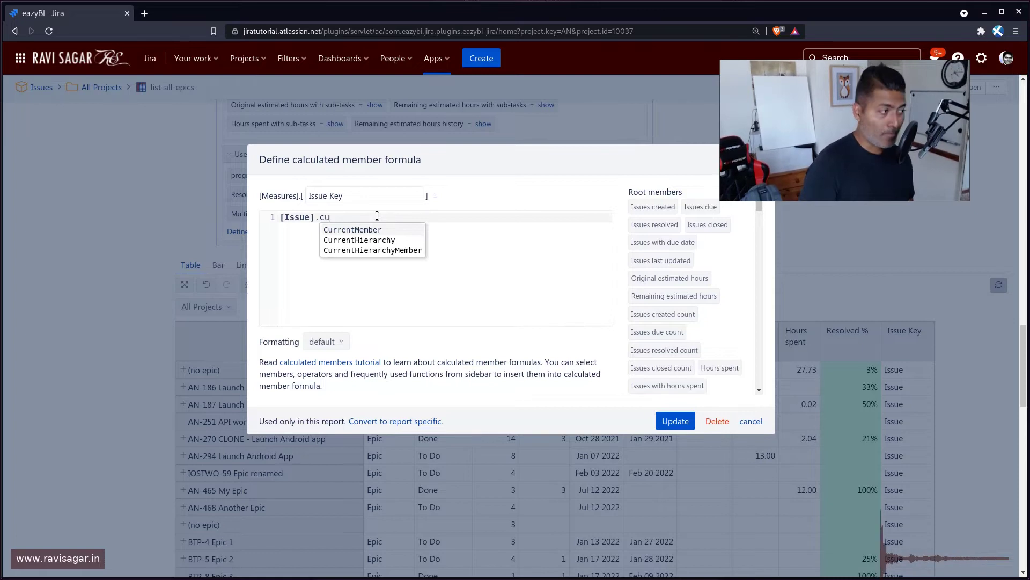
{"action": "key", "text": "Down"}
{"action": "key", "text": "Down"}
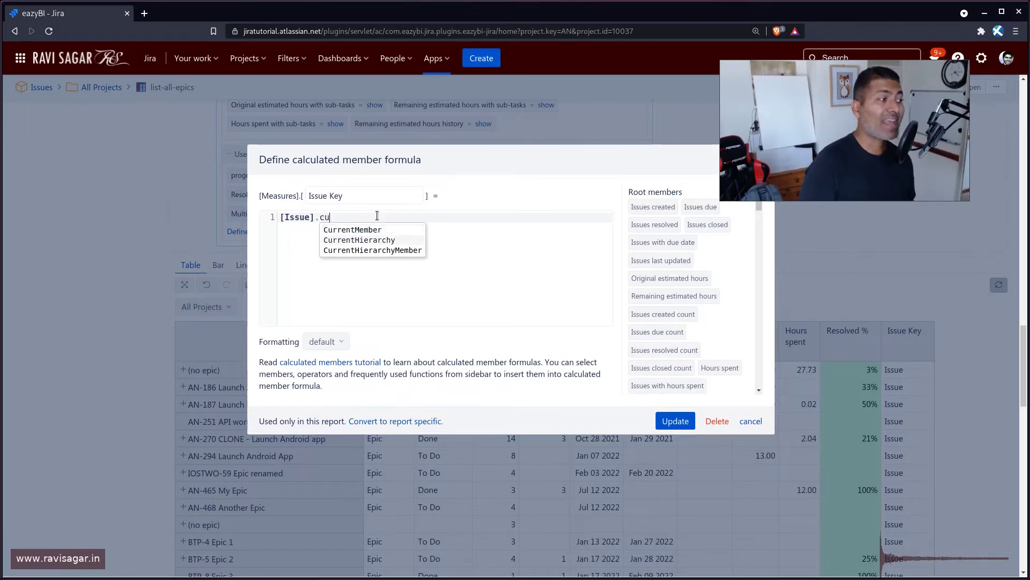
{"action": "key", "text": "Return"}
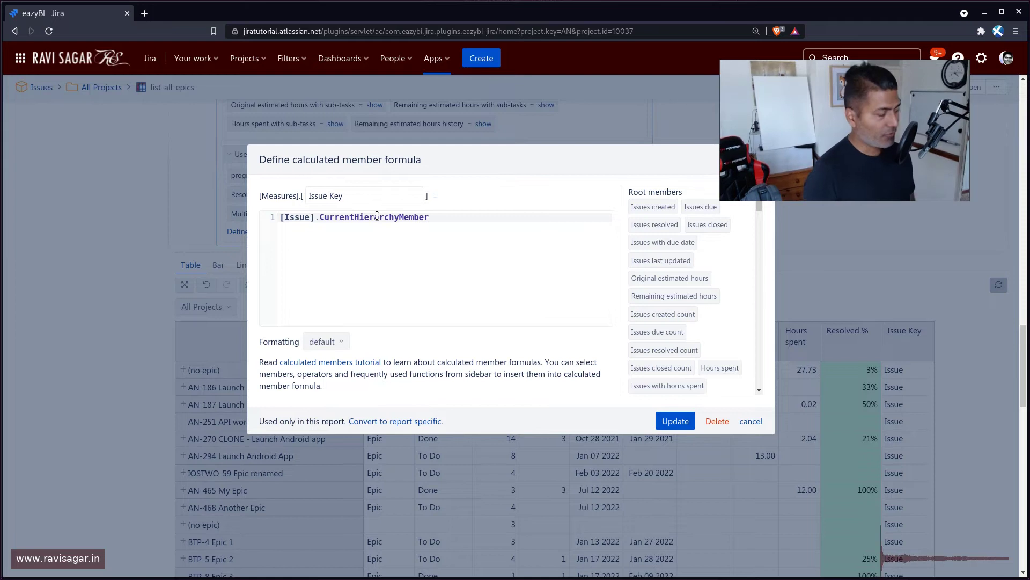
{"action": "left_click", "coordinate": [677, 423]}
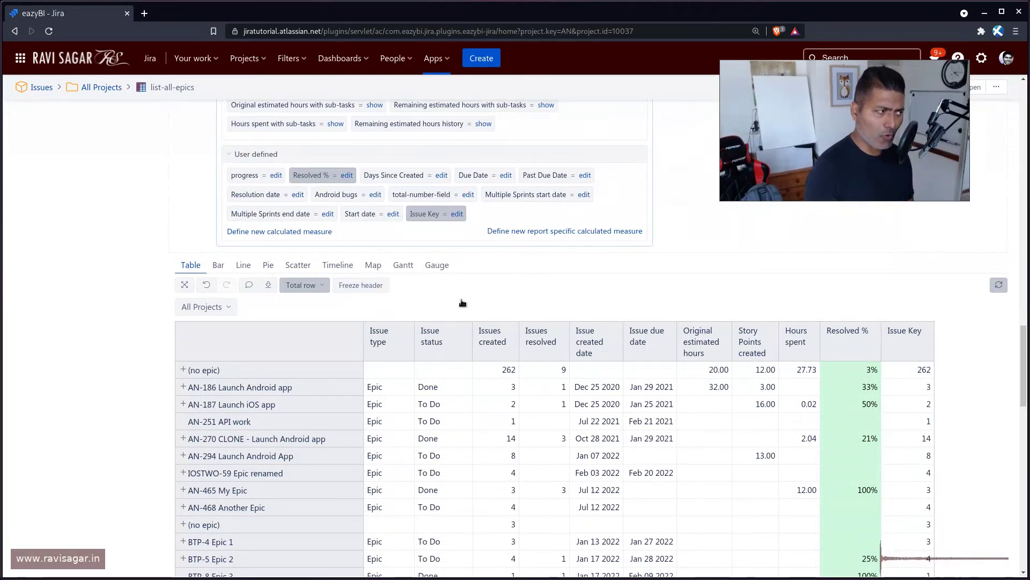
Append .Key so the Issue Key formula reads [Issue].CurrentHierarchyMember.Key.
{"action": "left_click", "coordinate": [457, 215]}
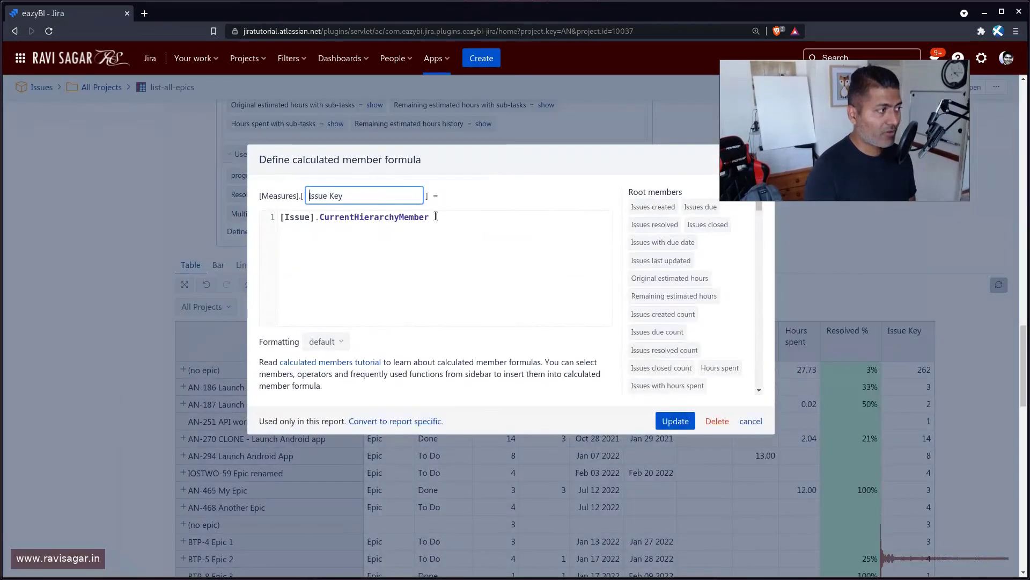
{"action": "type", "text": "."}
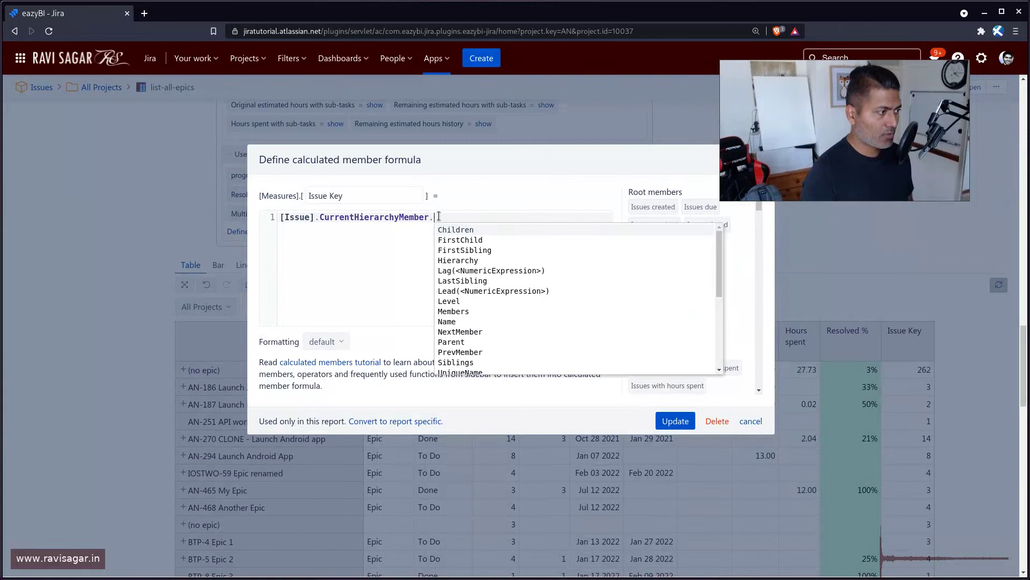
{"action": "key", "text": "Down"}
{"action": "key", "text": "Down"}
{"action": "key", "text": "Down"}
{"action": "key", "text": "Down"}
{"action": "key", "text": "Down"}
{"action": "key", "text": "Down"}
{"action": "key", "text": "Down"}
{"action": "key", "text": "Down"}
{"action": "key", "text": "Down"}
{"action": "key", "text": "Down"}
{"action": "key", "text": "Down"}
{"action": "key", "text": "Down"}
{"action": "key", "text": "Down"}
{"action": "key", "text": "Down"}
{"action": "key", "text": "Down"}
{"action": "key", "text": "Down"}
{"action": "key", "text": "Down"}
{"action": "key", "text": "Down"}
{"action": "key", "text": "Down"}
{"action": "key", "text": "Down"}
{"action": "key", "text": "Down"}
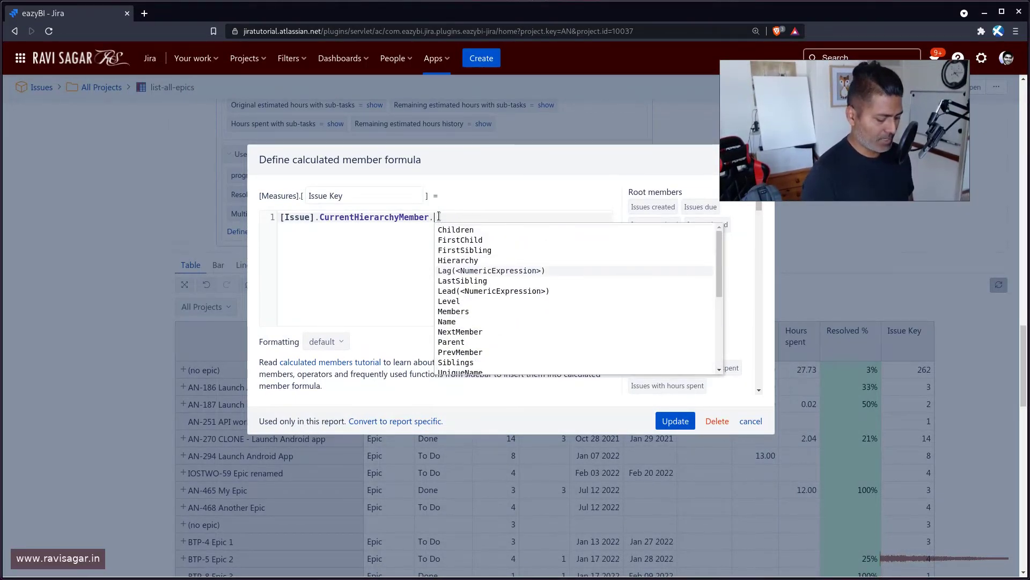
{"action": "key", "text": "Escape"}
{"action": "type", "text": "Key"}
{"action": "left_click", "coordinate": [672, 416]}
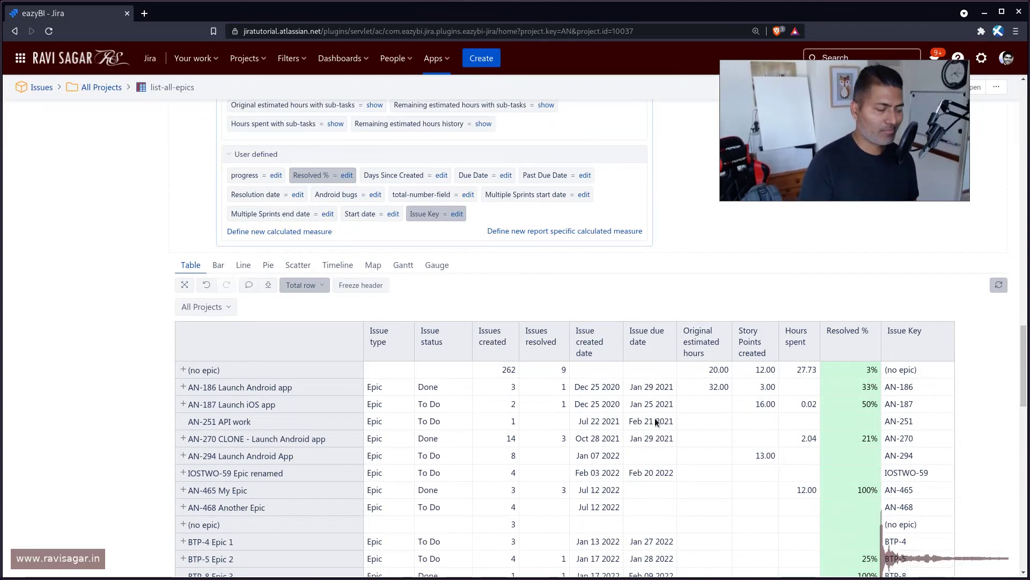
Move the Issue Key column next to Issue type and expand the AN-294 epic.
{"action": "left_click_drag", "start_coordinate": [914, 331], "coordinate": [462, 346]}
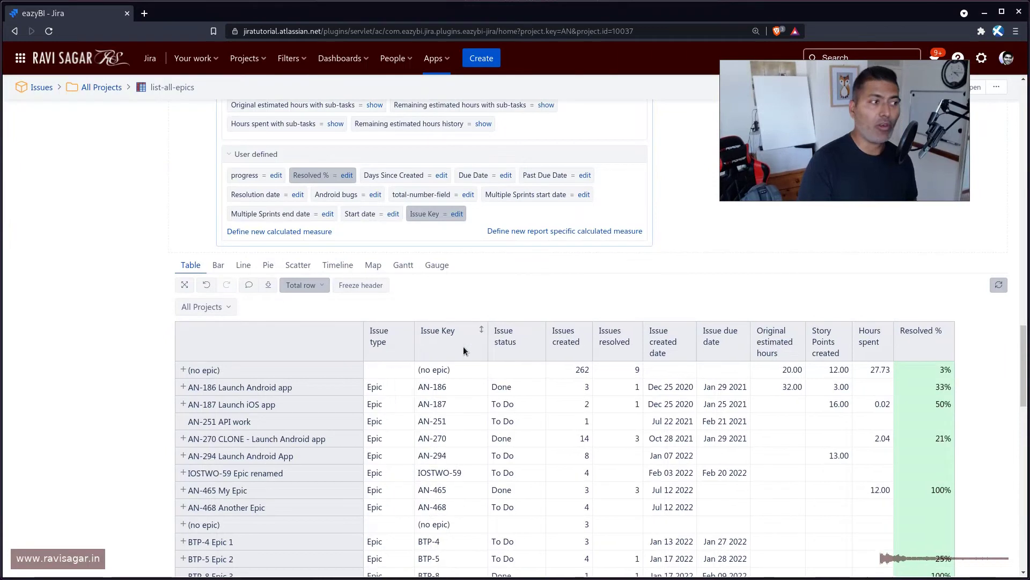
{"action": "left_click", "coordinate": [183, 460]}
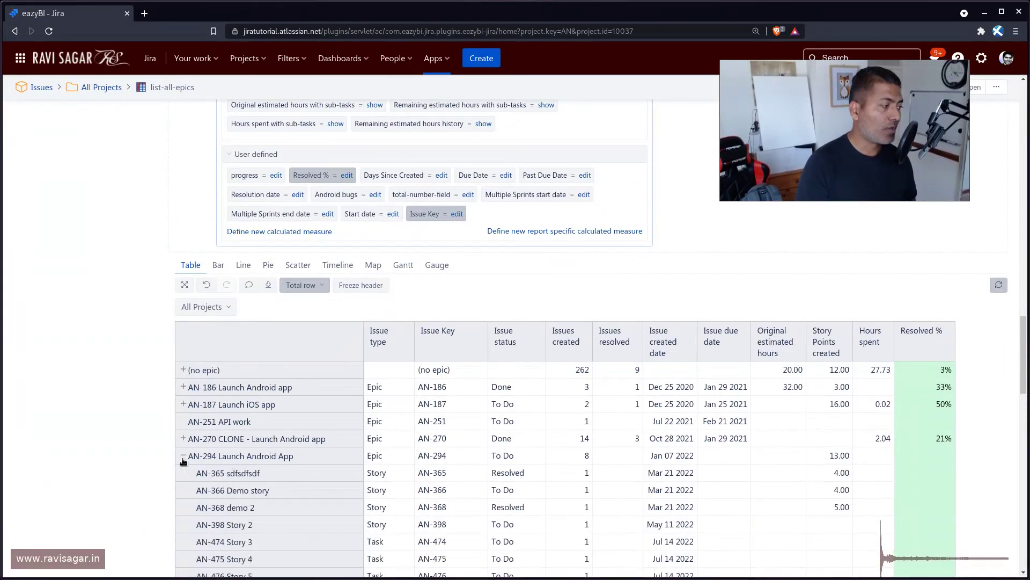
{"action": "scroll", "coordinate": [346, 462], "scroll_direction": "down", "scroll_amount": 1}
{"action": "scroll", "coordinate": [346, 463], "scroll_direction": "down", "scroll_amount": 1}
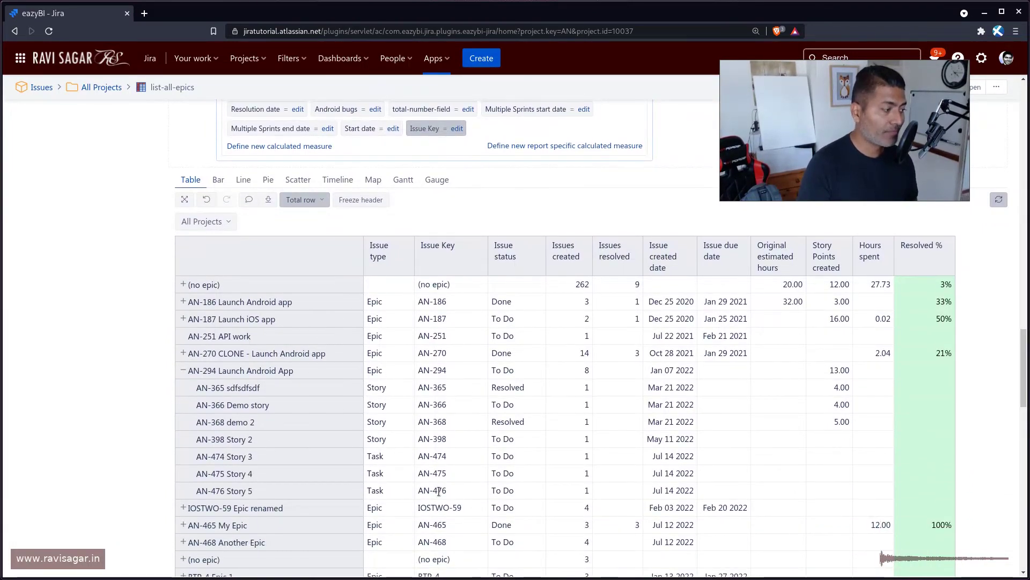
Expand IOSTWO-59 and AN-189, then collapse AN-294 and IOSTWO-59 to check their keys.
{"action": "left_click", "coordinate": [184, 508]}
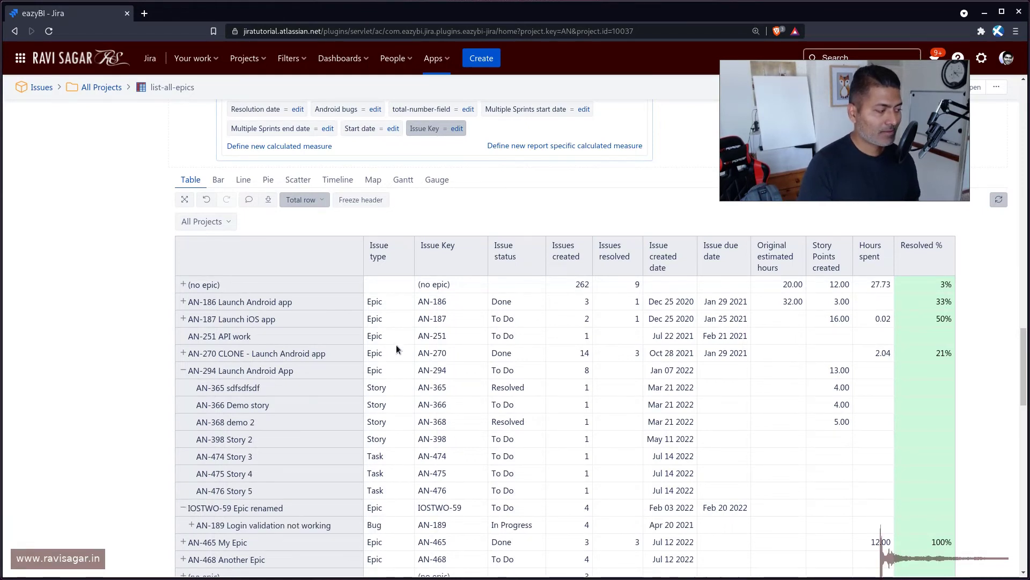
{"action": "scroll", "coordinate": [320, 527], "scroll_direction": "down", "scroll_amount": 2}
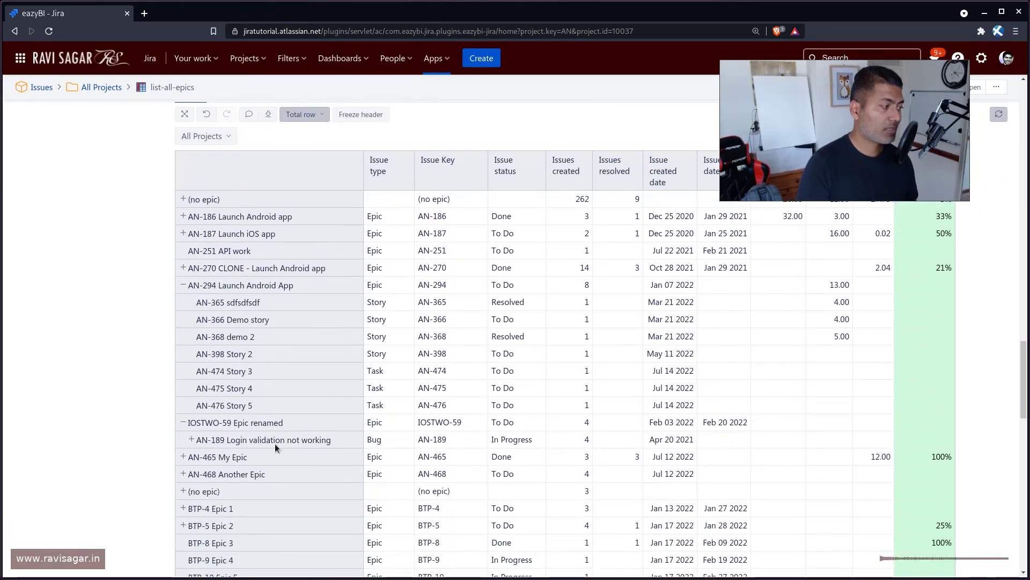
{"action": "left_click", "coordinate": [192, 440]}
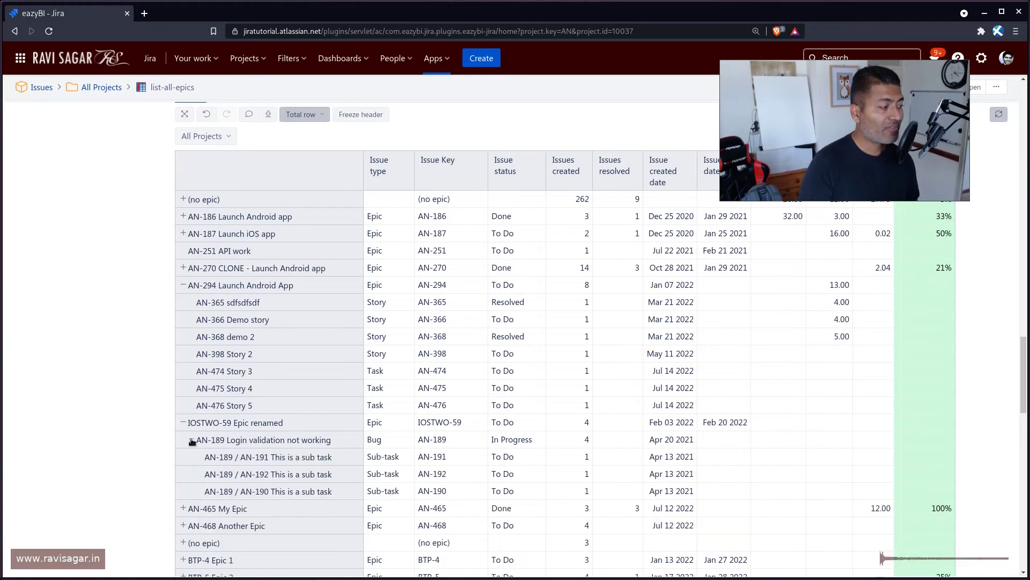
{"action": "left_click", "coordinate": [182, 285]}
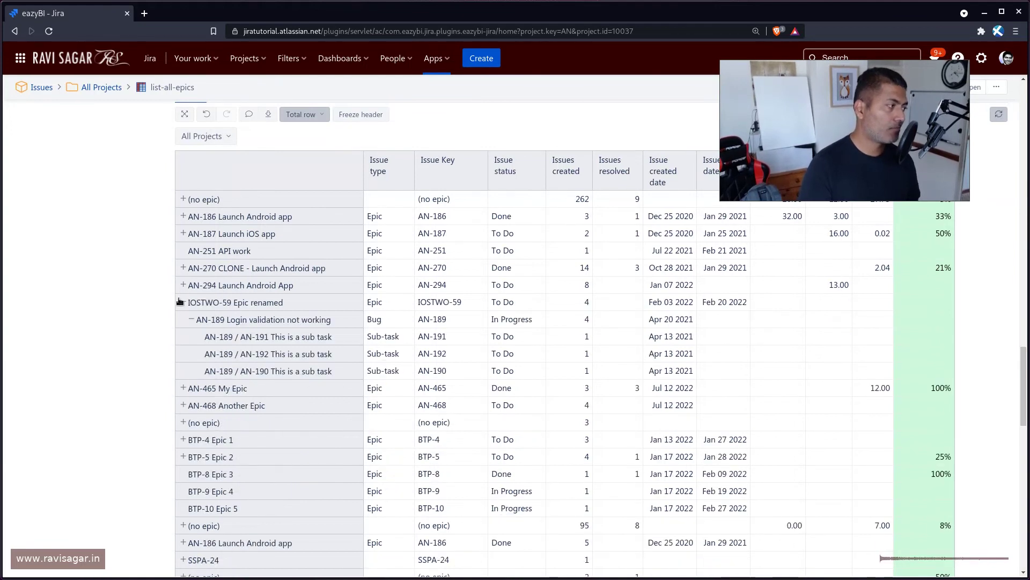
{"action": "left_click", "coordinate": [181, 302]}
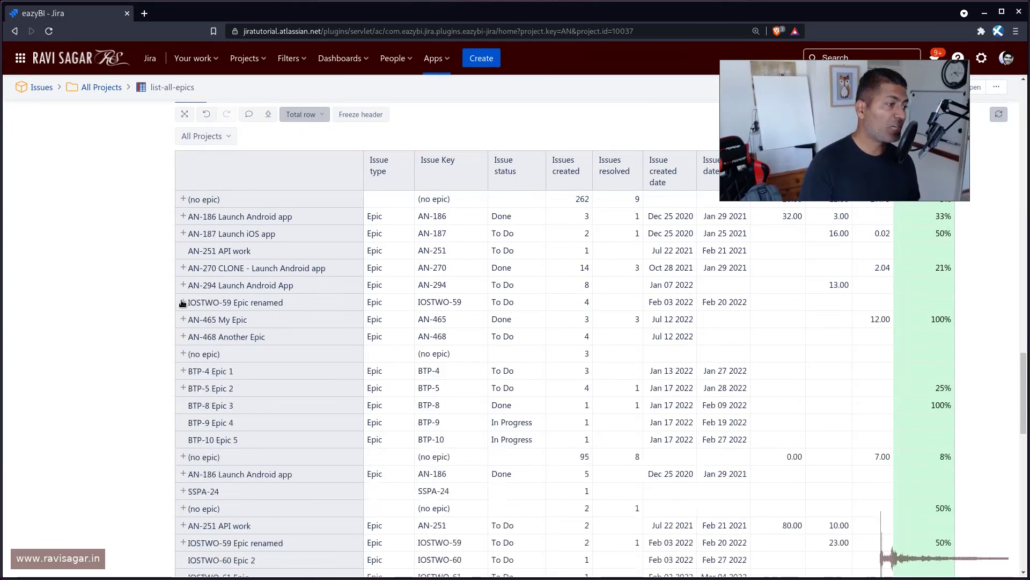
{"action": "mouse_move", "coordinate": [806, 148]}
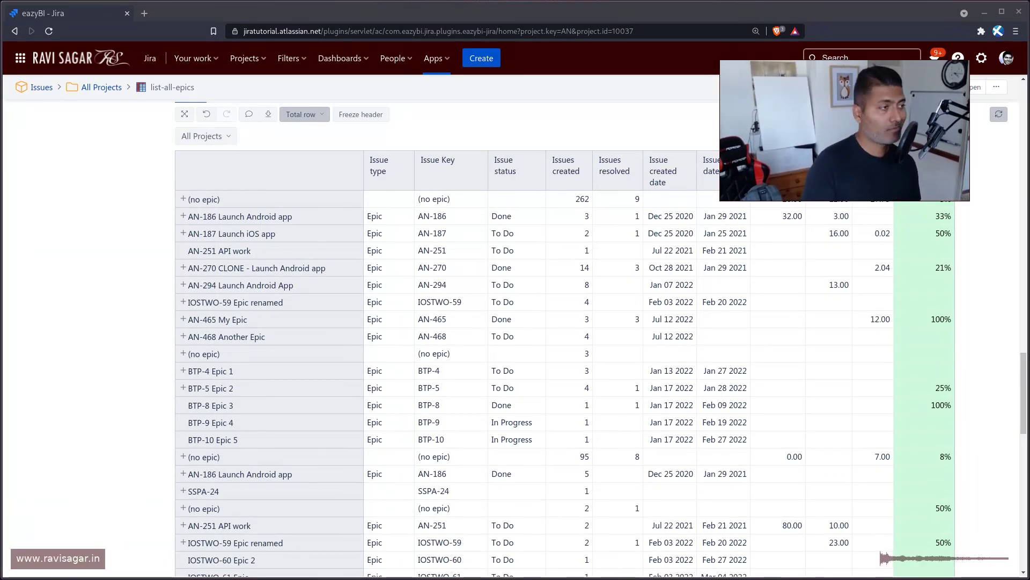
{"action": "mouse_move", "coordinate": [833, 159]}
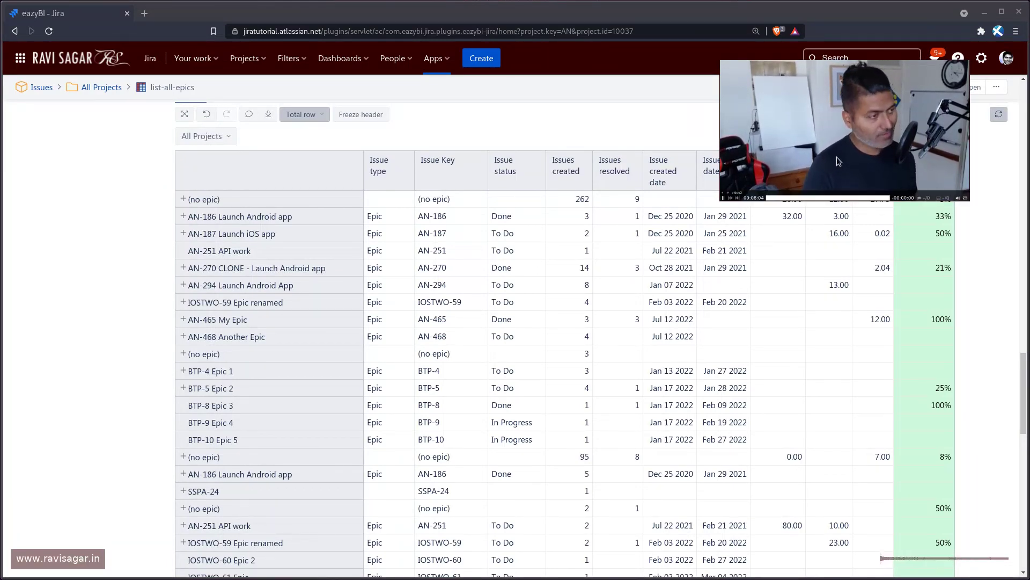
{"action": "left_click_drag", "start_coordinate": [836, 156], "coordinate": [852, 482]}
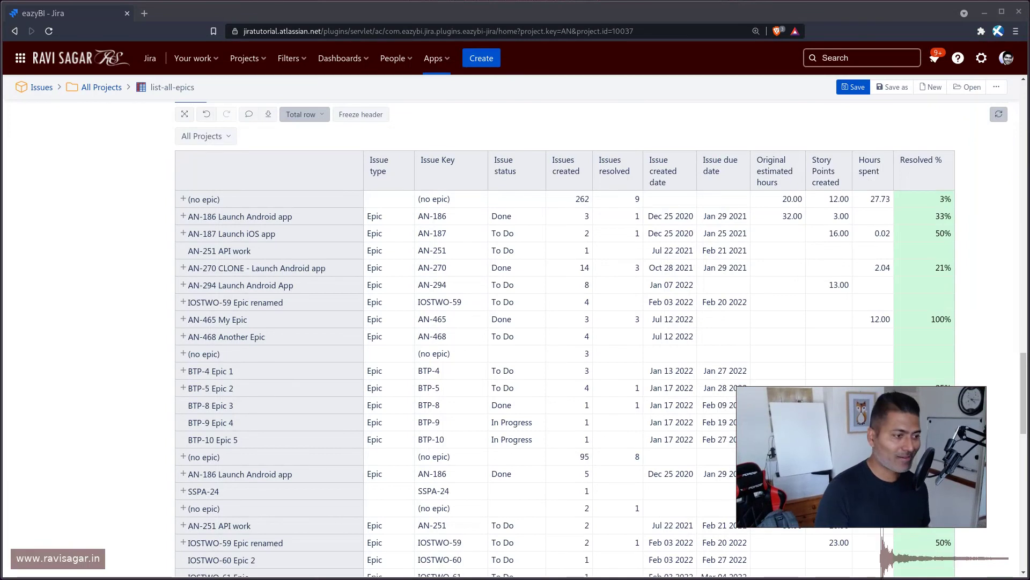